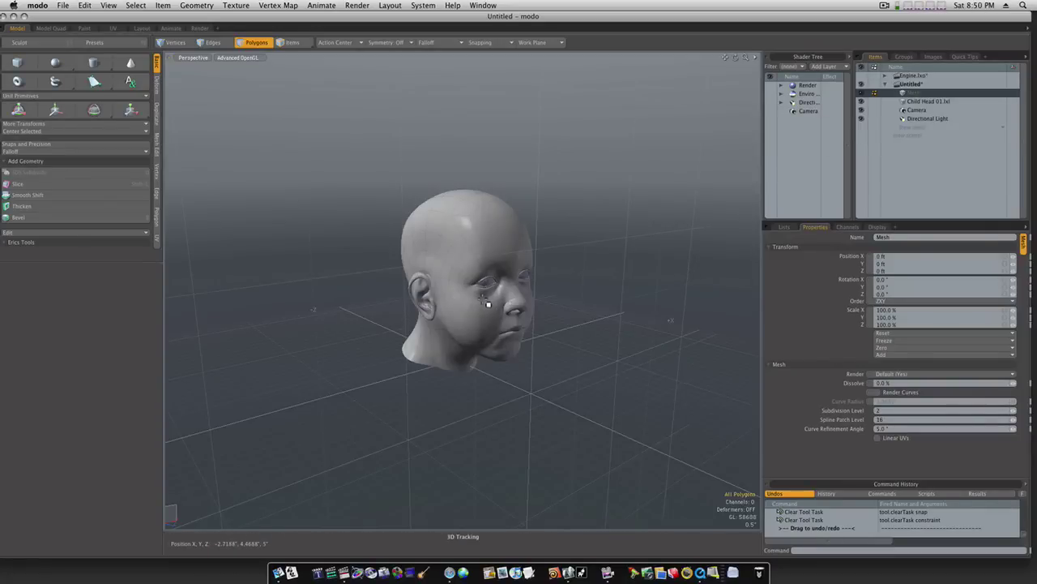
Step: Draw a flat box plane in front of the child's face
{"action": "scroll", "coordinate": [486, 303], "scroll_direction": "up", "scroll_amount": 5}
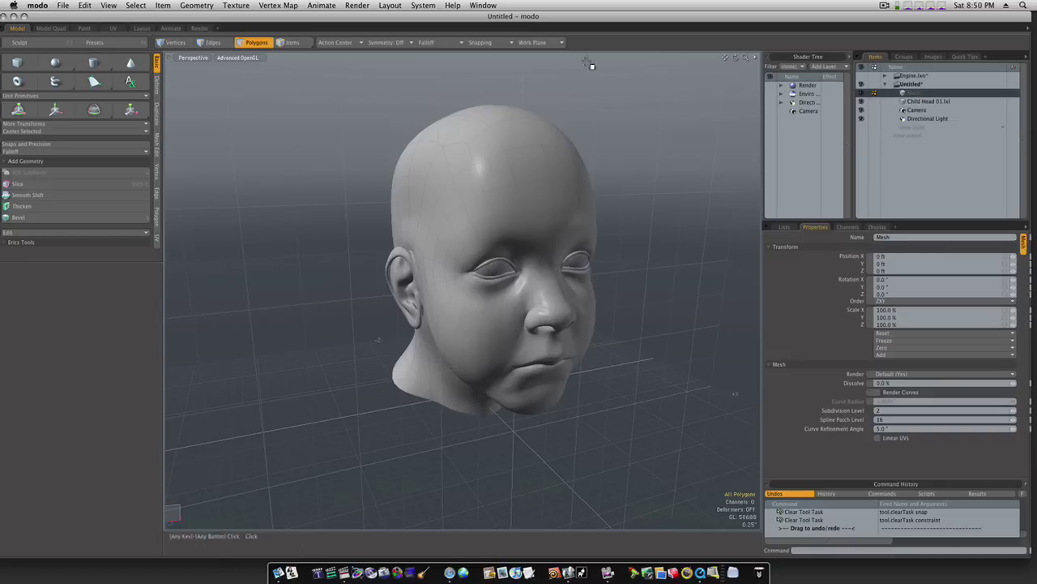
{"action": "left_click", "coordinate": [17, 62]}
{"action": "left_click_drag", "start_coordinate": [284, 206], "coordinate": [673, 438], "text": "alt"}
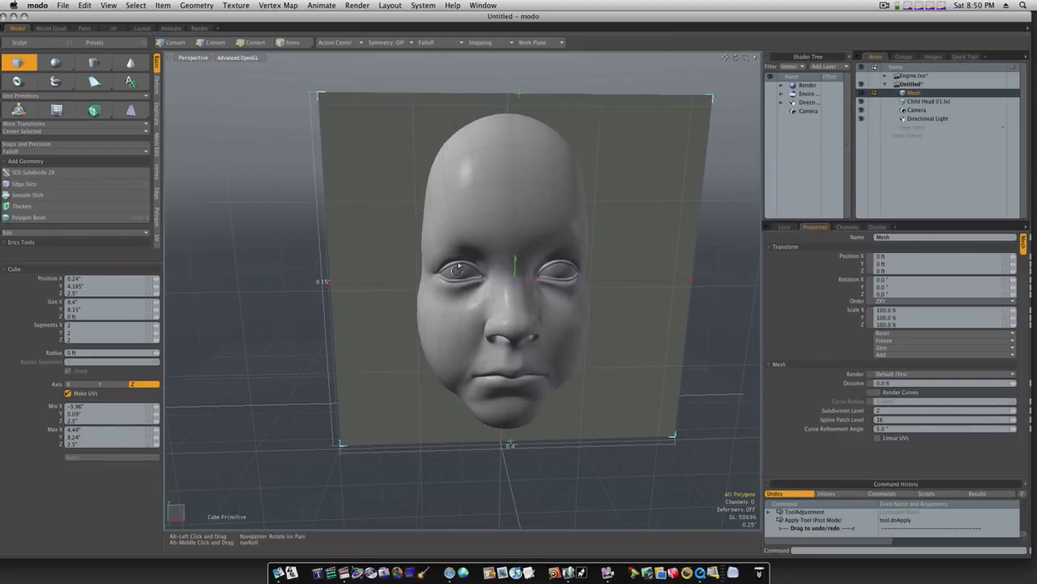
{"action": "left_click_drag", "start_coordinate": [457, 271], "coordinate": [564, 301], "text": "alt"}
{"action": "key", "text": "space"}
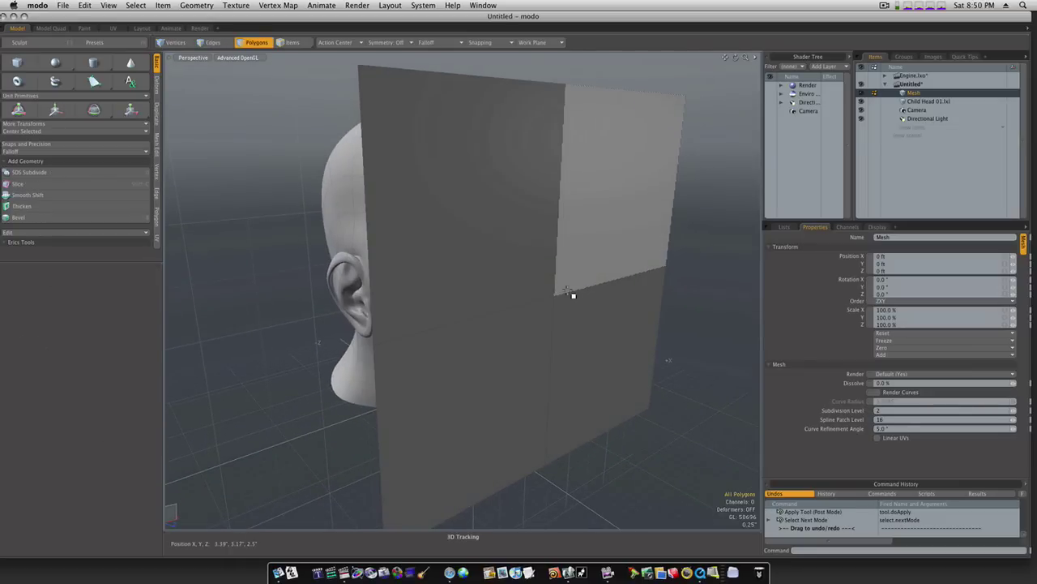
Step: Convert the plane to a subdivision surface and subdivide it twice
{"action": "key", "text": "Tab"}
{"action": "key", "text": "d"}
{"action": "key", "text": "d"}
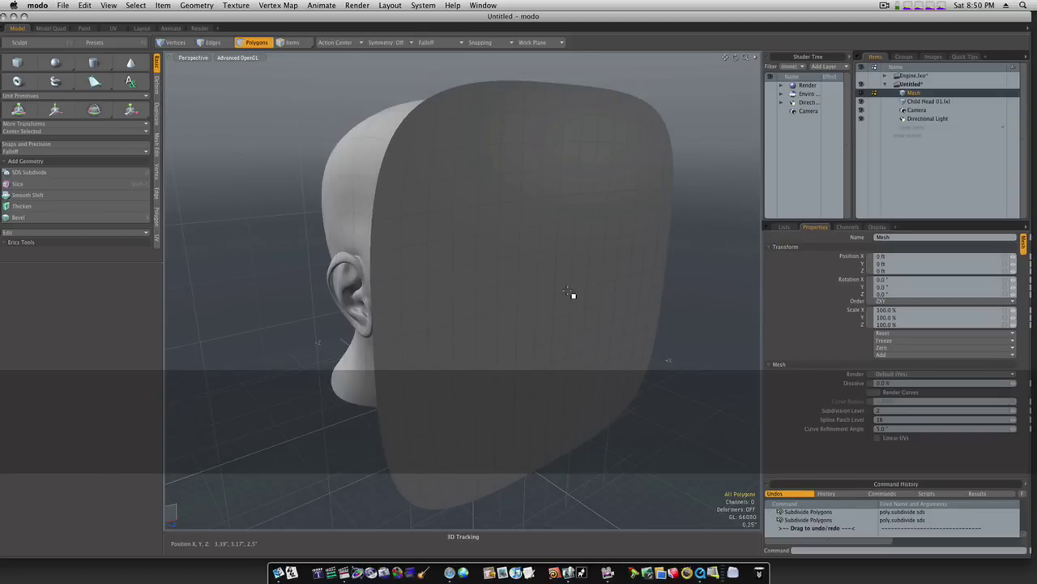
{"action": "key", "text": "d"}
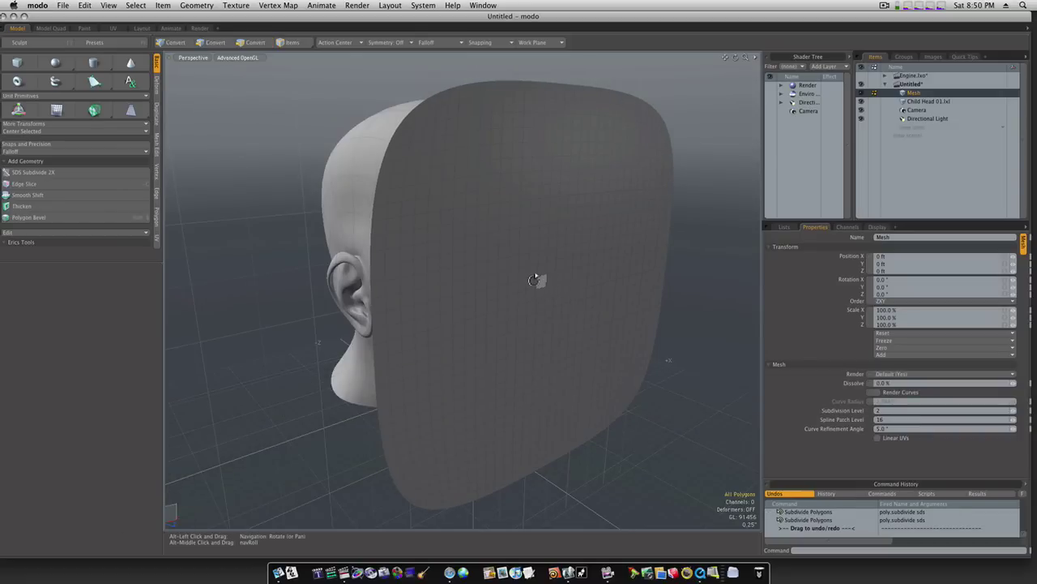
{"action": "left_click_drag", "start_coordinate": [537, 278], "coordinate": [542, 275], "text": "alt"}
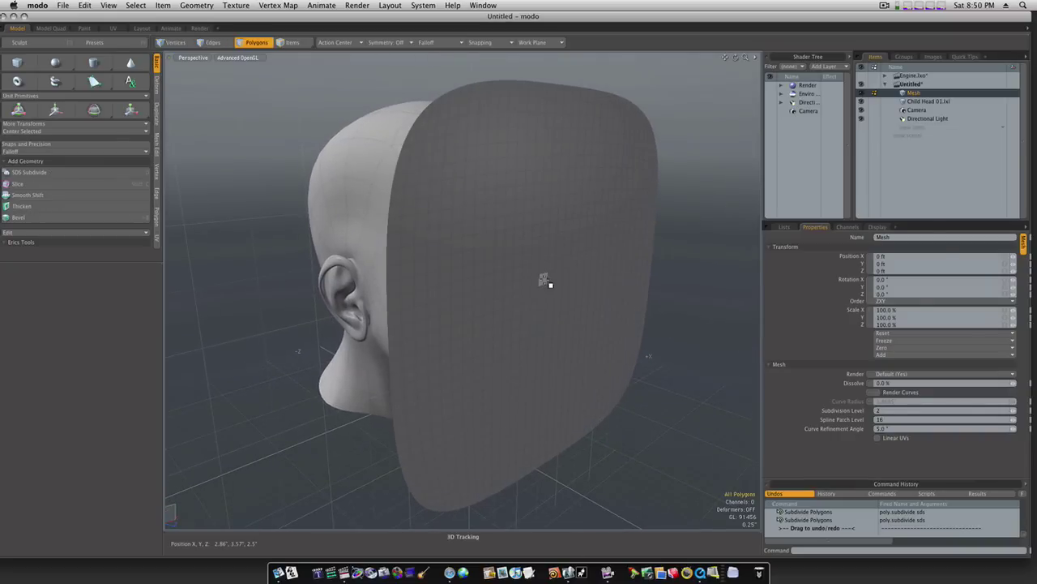
Step: Set Snapping to Constrain to Background with a Vector geometry constraint
{"action": "left_click", "coordinate": [491, 42]}
{"action": "mouse_move", "coordinate": [497, 70]}
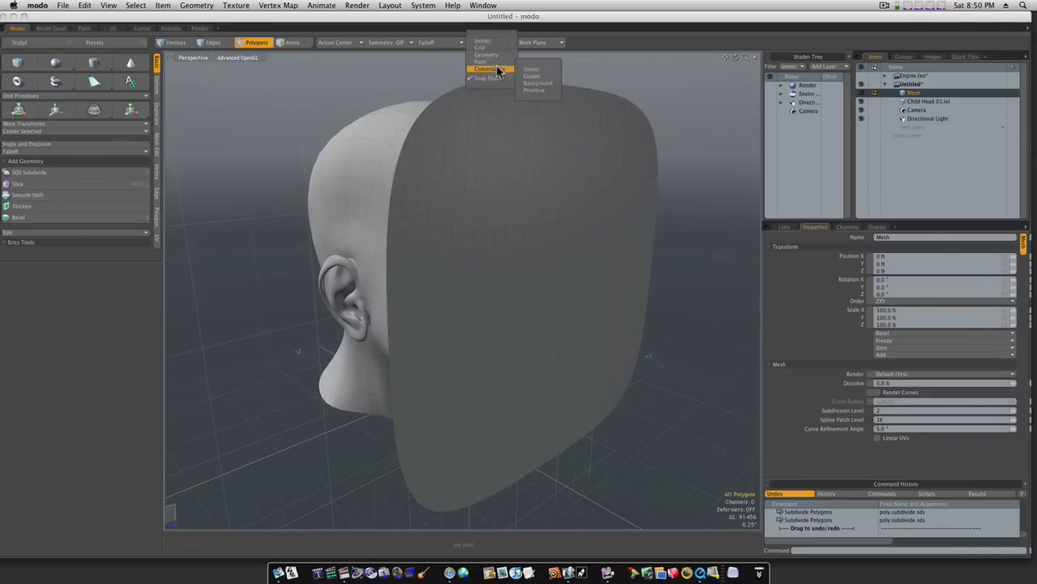
{"action": "left_click", "coordinate": [535, 83]}
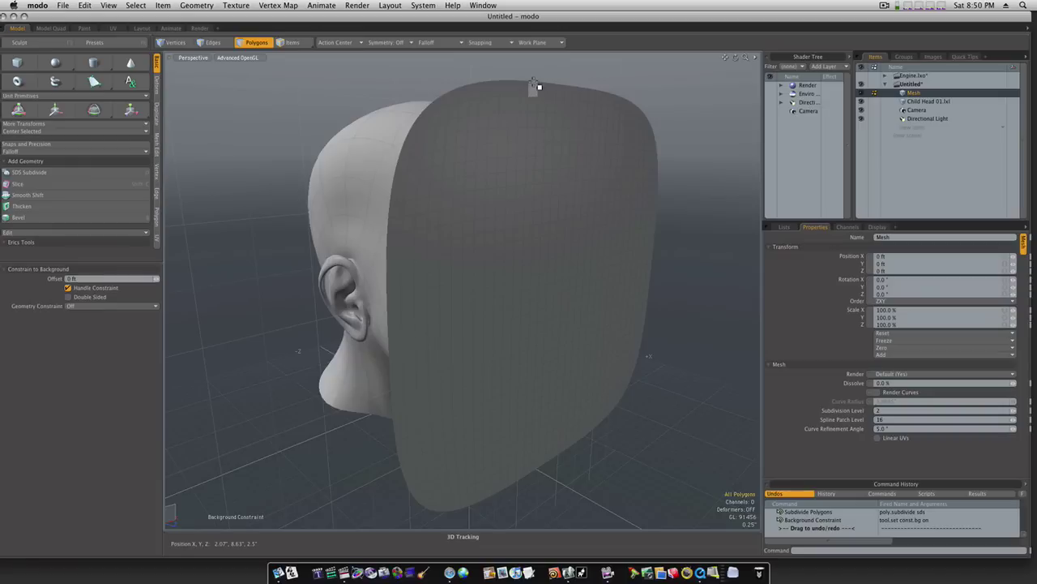
{"action": "left_click", "coordinate": [115, 307]}
{"action": "left_click", "coordinate": [113, 317]}
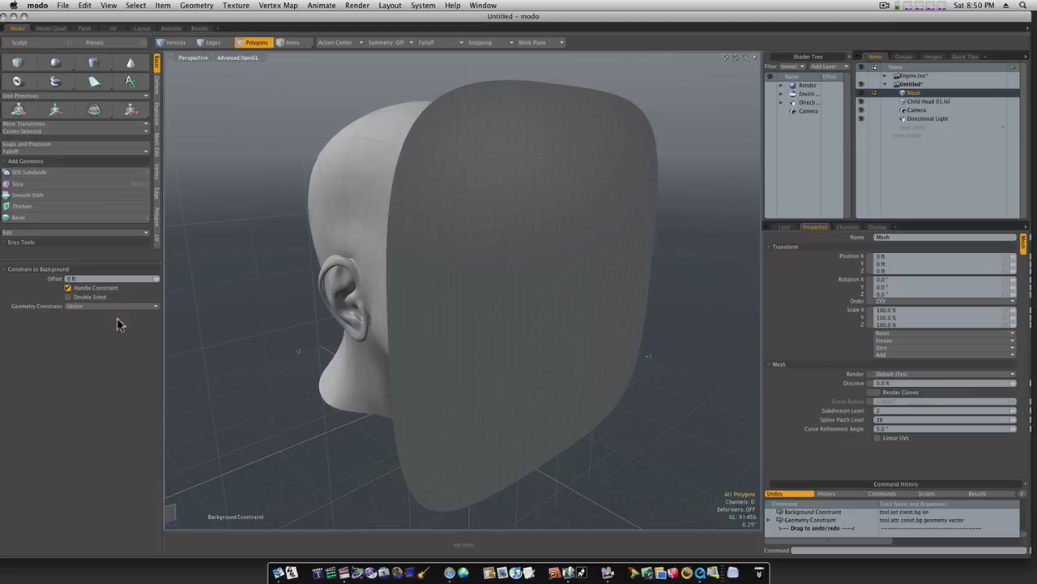
Step: Move the dense plane back along Z so it wraps onto the child's face
{"action": "key", "text": "w"}
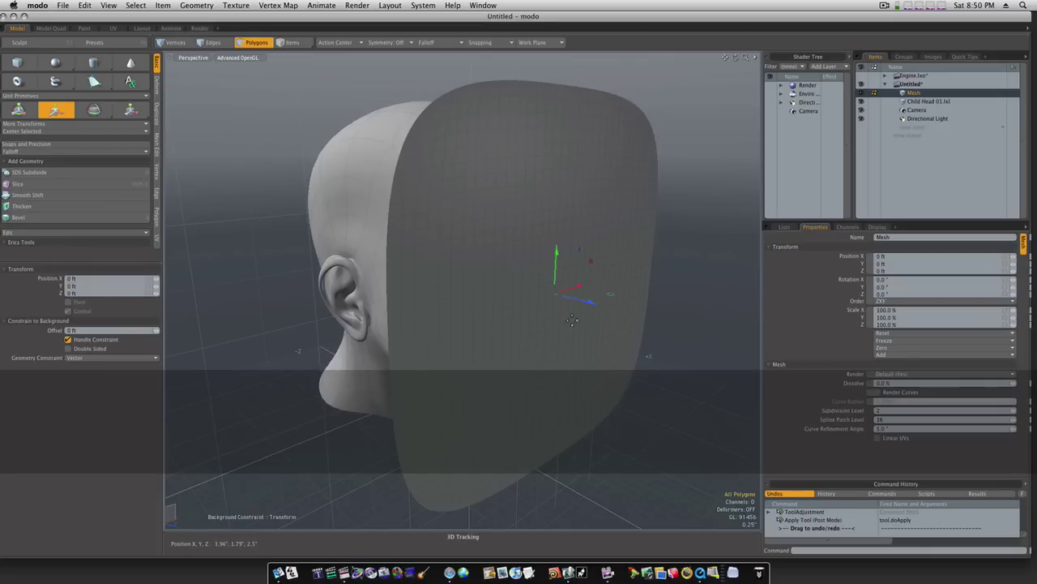
{"action": "left_click_drag", "start_coordinate": [592, 309], "coordinate": [498, 278]}
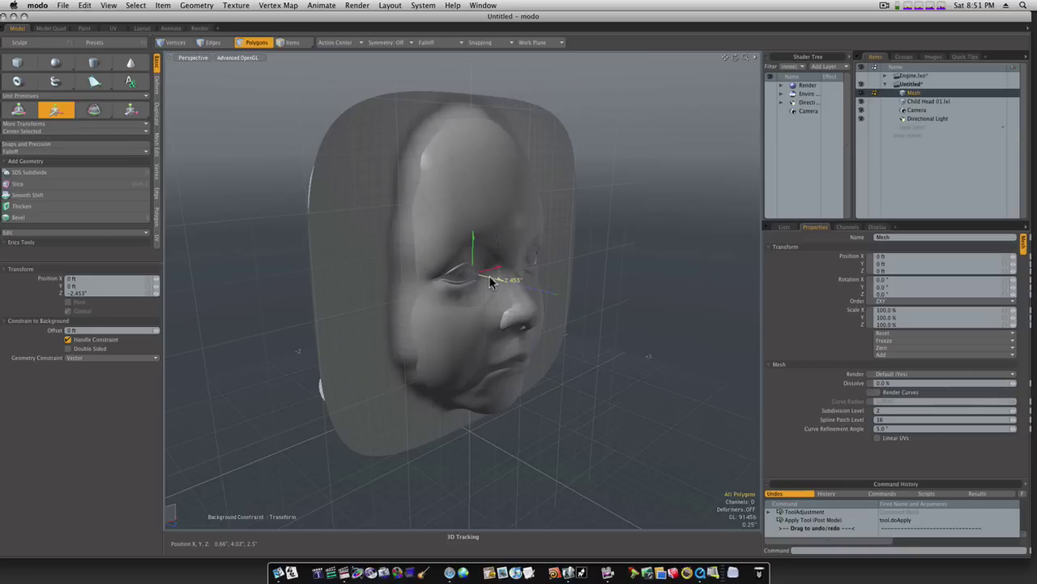
{"action": "key", "text": "space"}
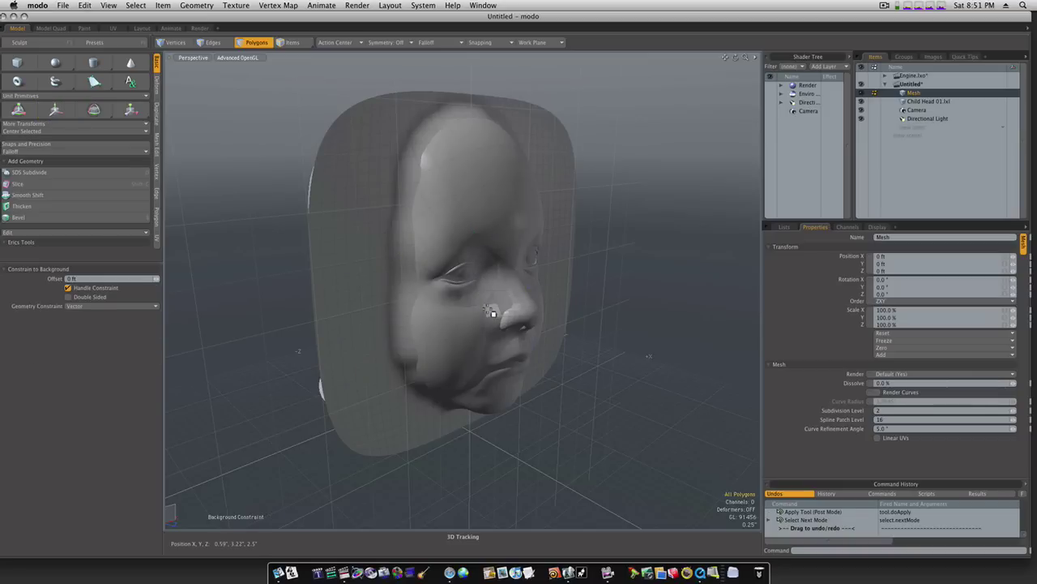
Step: Set Snapping's Constrain to option back to none
{"action": "left_click", "coordinate": [480, 43]}
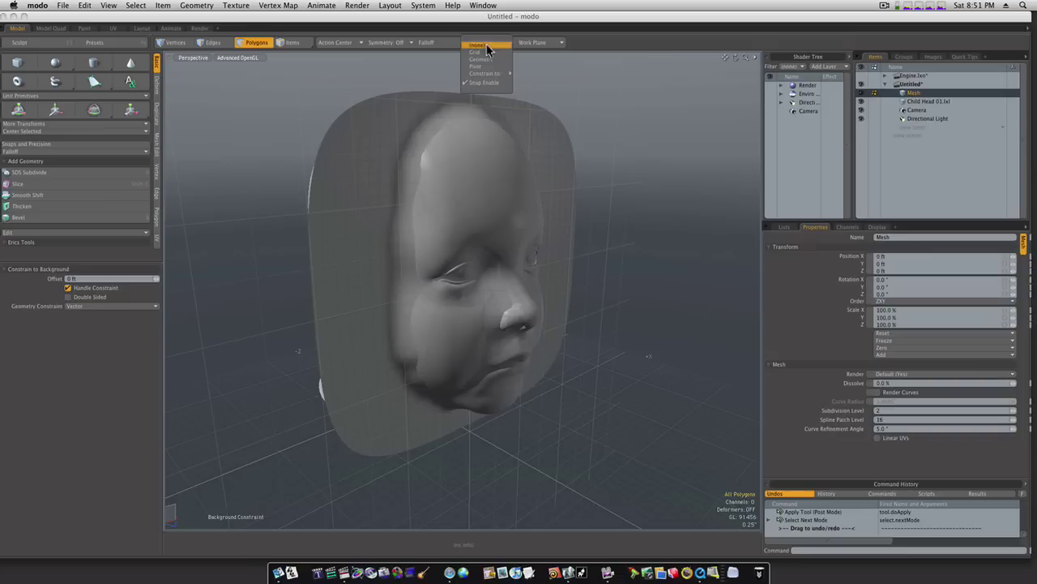
{"action": "mouse_move", "coordinate": [494, 79]}
{"action": "left_click", "coordinate": [525, 74]}
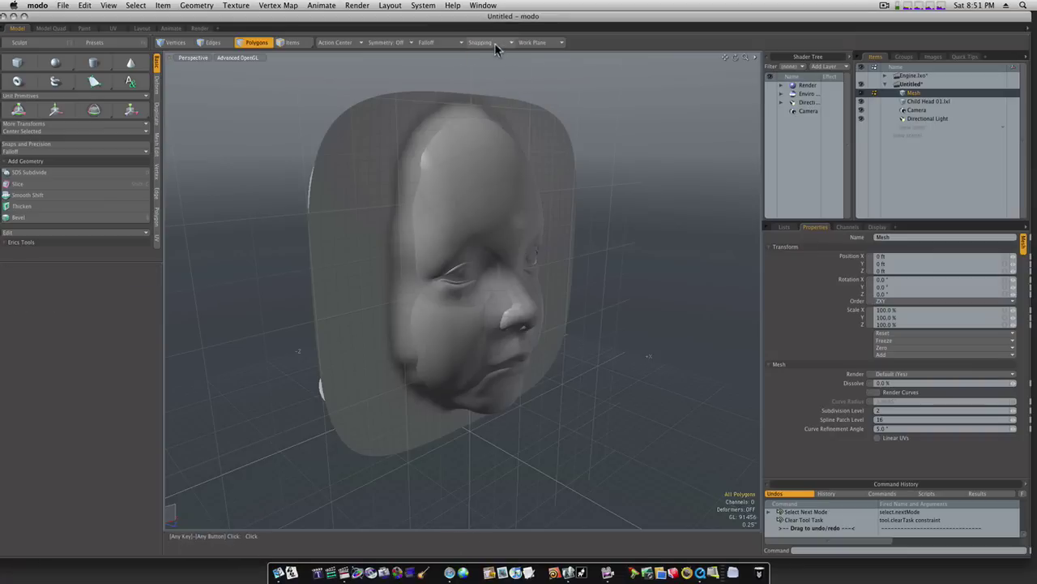
{"action": "left_click", "coordinate": [491, 44]}
{"action": "left_click", "coordinate": [494, 47]}
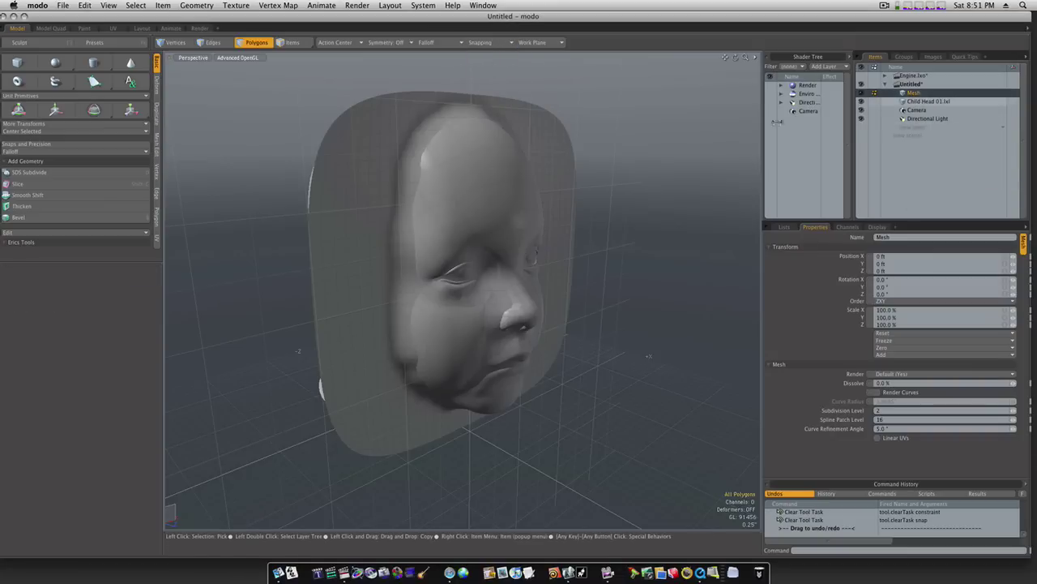
Step: Pull the face relief about 1.66" forward along Z, off the head
{"action": "key", "text": "w"}
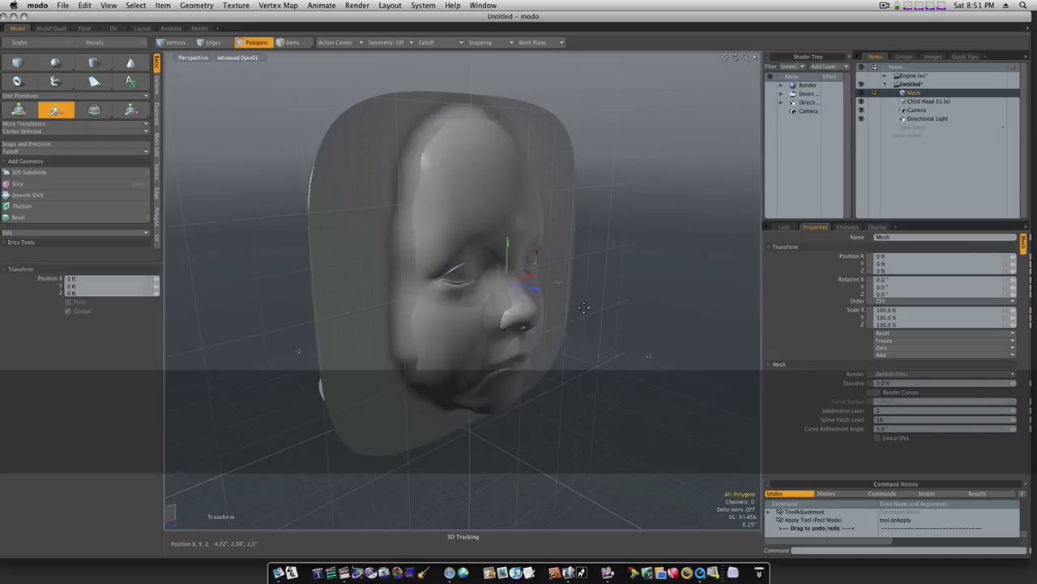
{"action": "left_click_drag", "start_coordinate": [539, 293], "coordinate": [498, 304]}
{"action": "key", "text": "space"}
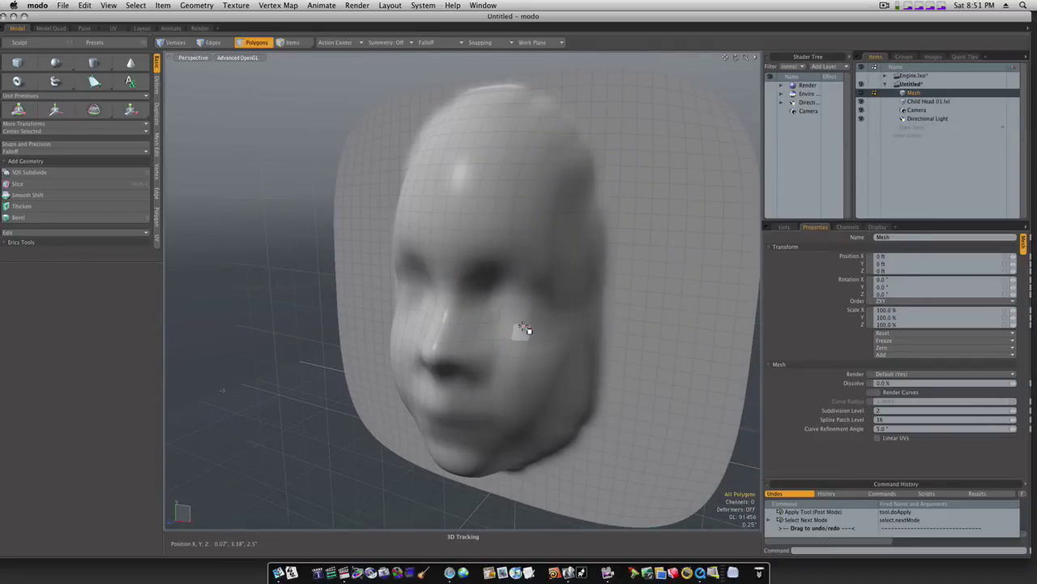
Step: Delete the face relief mesh
{"action": "double_click", "coordinate": [523, 330]}
{"action": "key", "text": "Delete"}
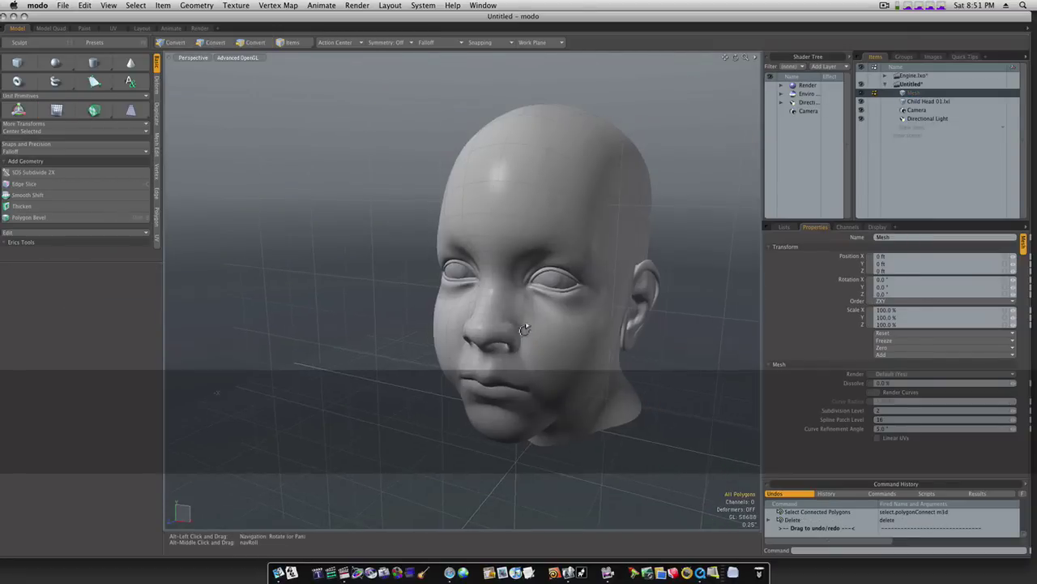
{"action": "left_click_drag", "start_coordinate": [523, 330], "coordinate": [574, 329], "text": "alt"}
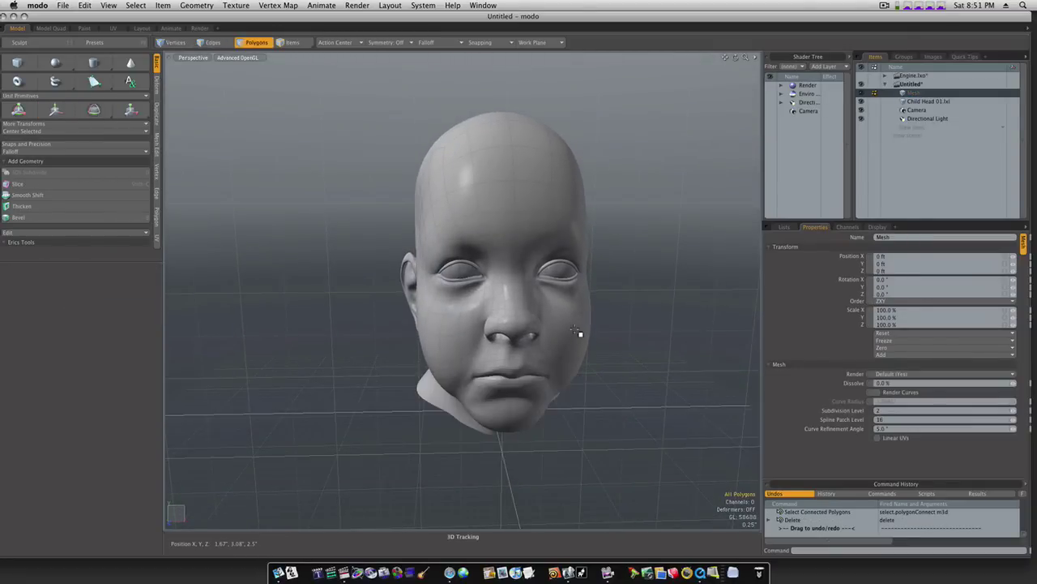
Step: Draw a large box in front of the head and subdivide it three times
{"action": "left_click", "coordinate": [18, 64]}
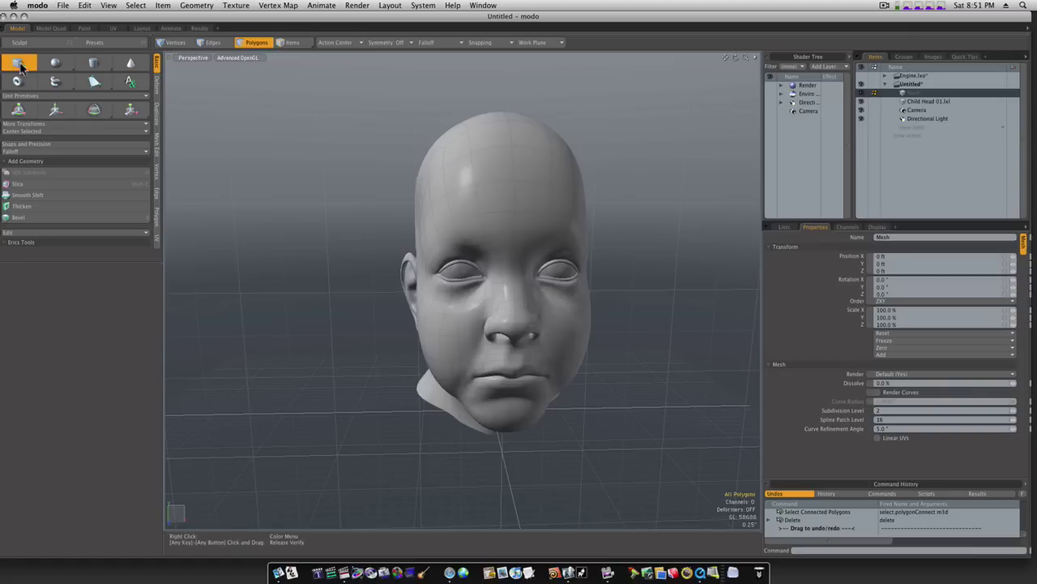
{"action": "left_click_drag", "start_coordinate": [312, 72], "coordinate": [660, 494]}
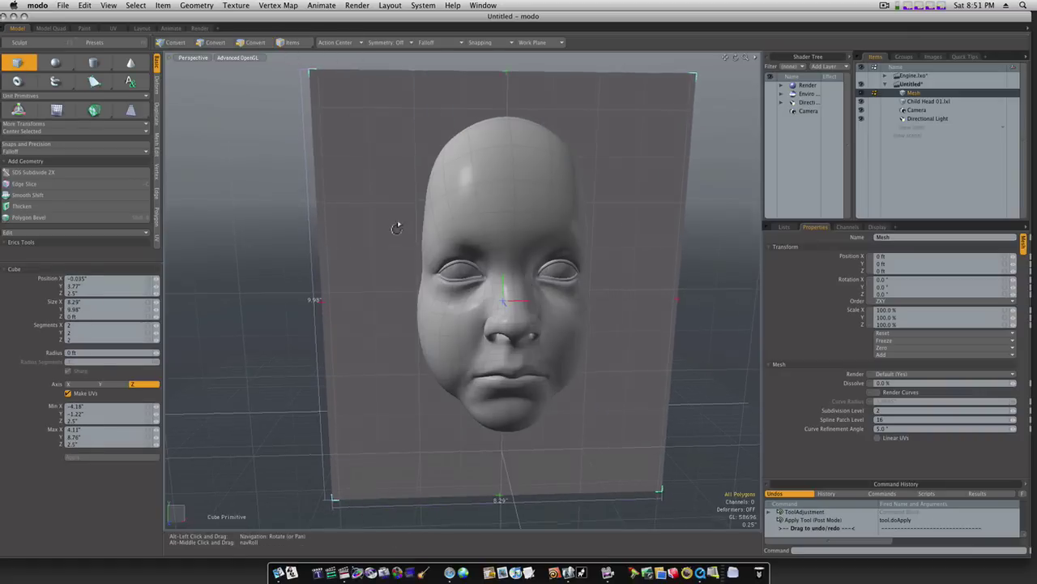
{"action": "left_click_drag", "start_coordinate": [396, 223], "coordinate": [614, 321], "text": "alt"}
{"action": "key", "text": "space"}
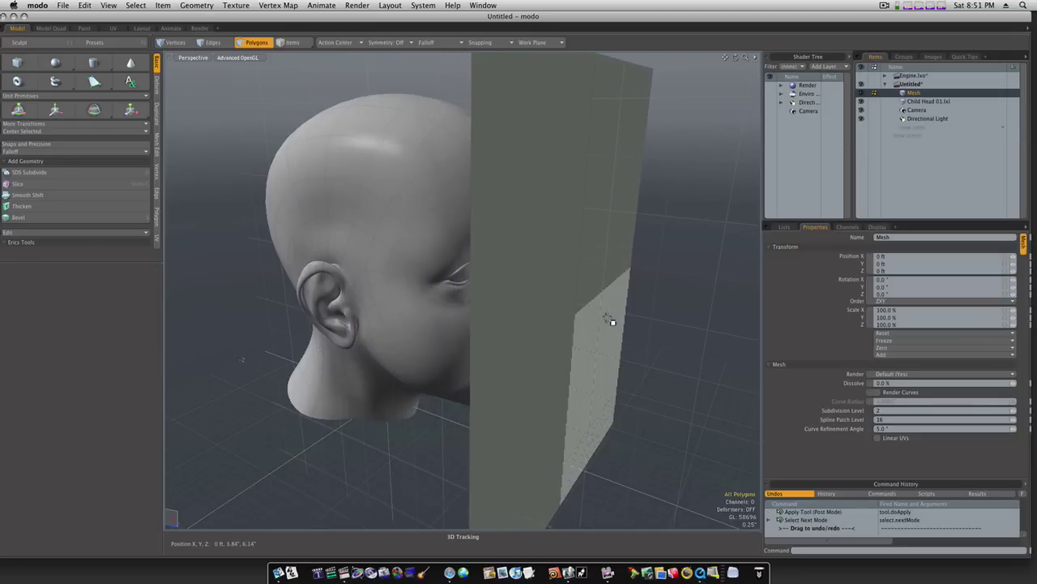
{"action": "key", "text": "d"}
{"action": "key", "text": "d"}
{"action": "key", "text": "d"}
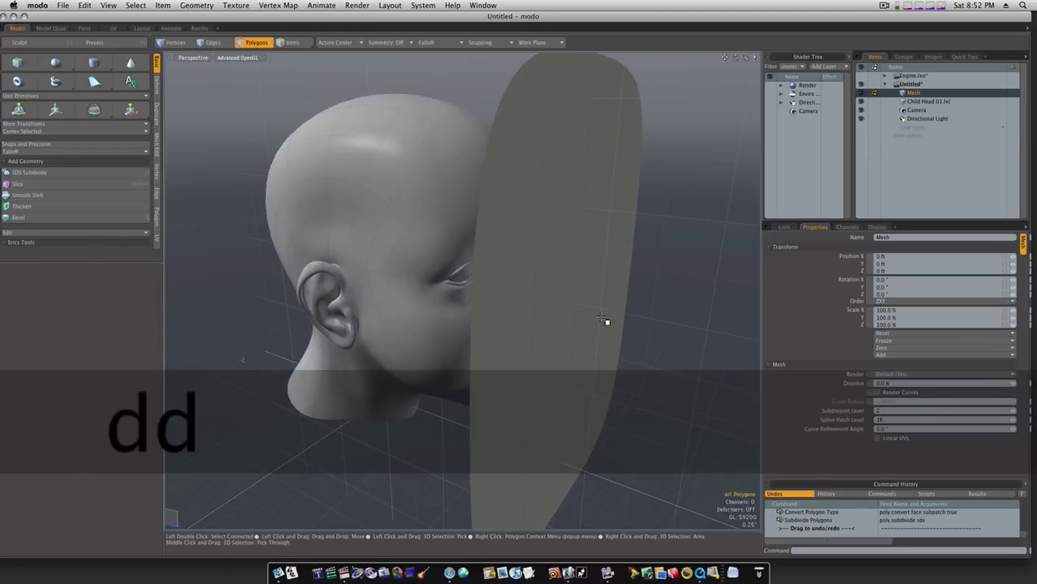
{"action": "key", "text": "d"}
{"action": "key", "text": "d"}
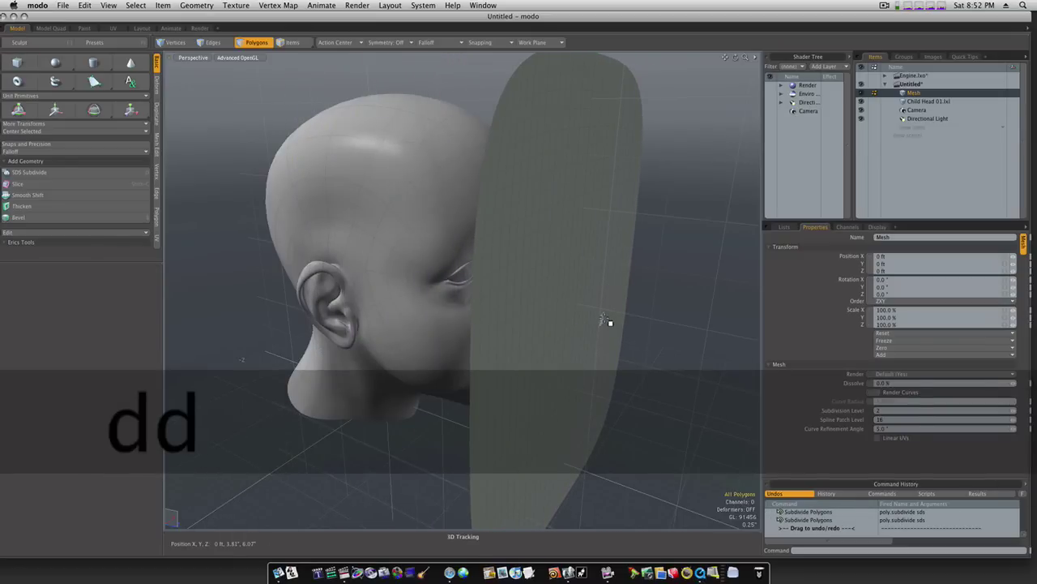
{"action": "key", "text": "d"}
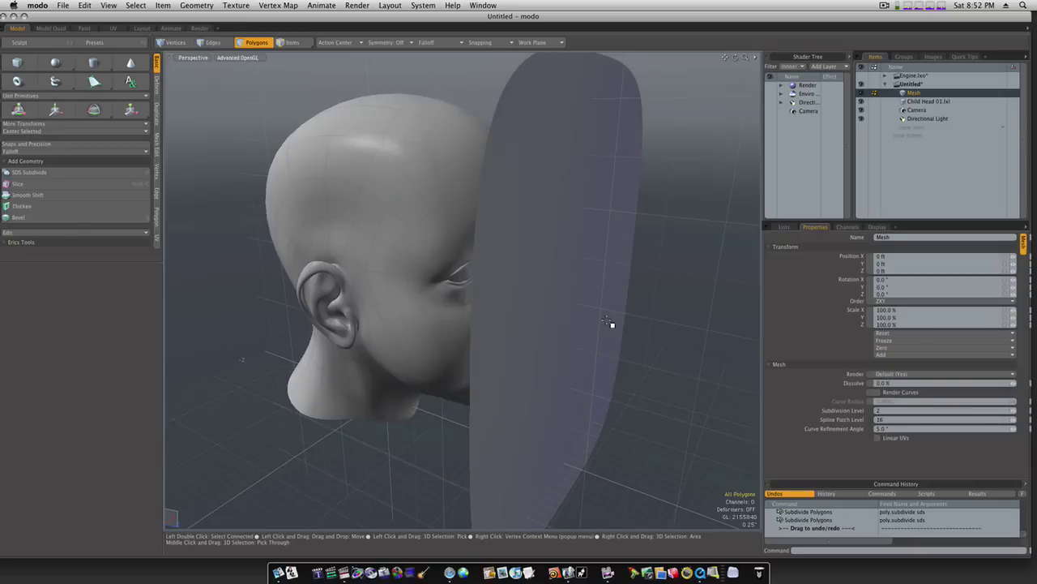
Step: Re-enable Background constraint with Vector geometry constraint and start moving the slab
{"action": "left_click", "coordinate": [486, 42]}
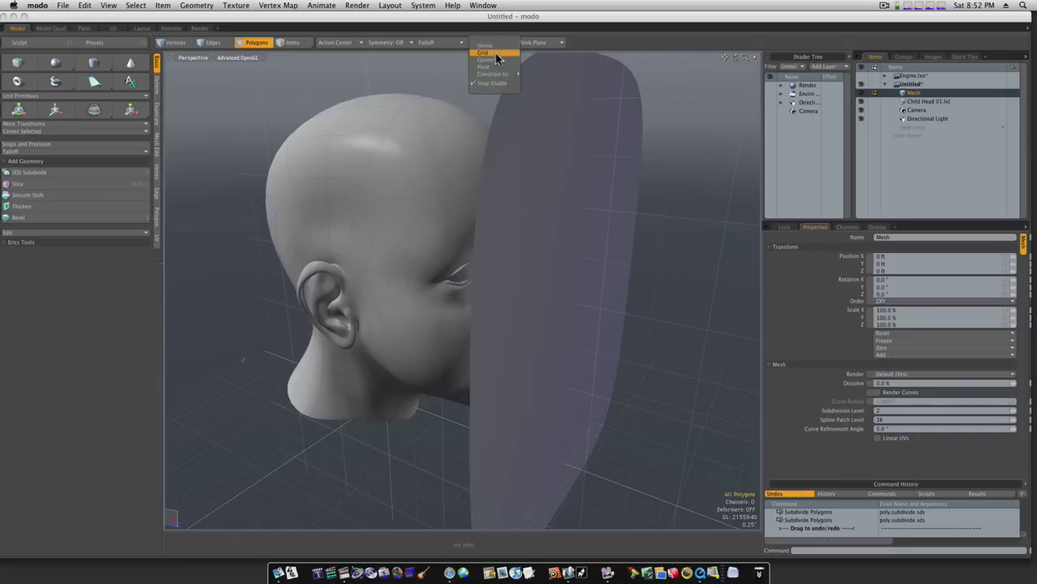
{"action": "mouse_move", "coordinate": [502, 77]}
{"action": "left_click", "coordinate": [528, 88]}
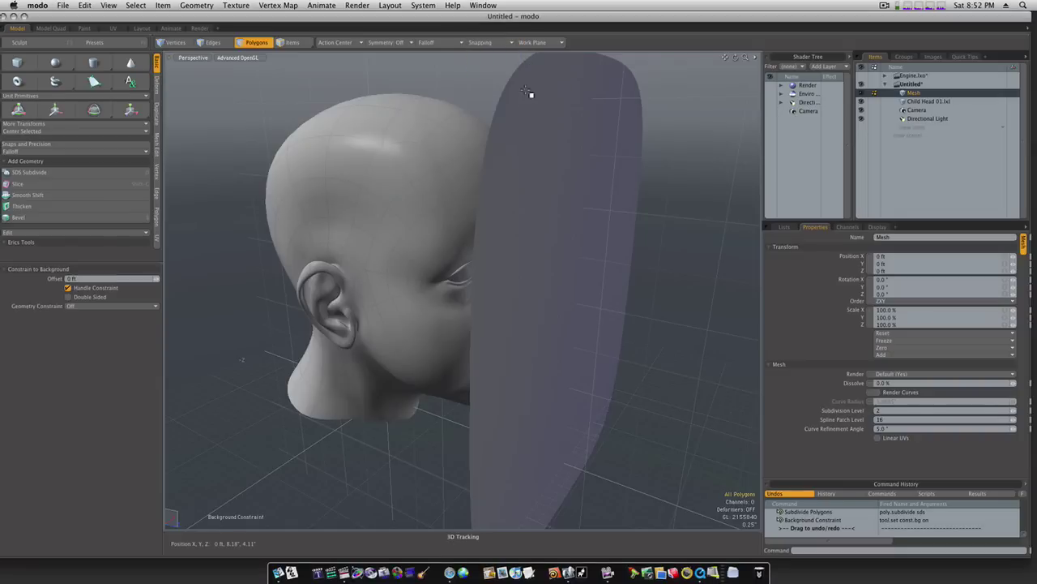
{"action": "left_click", "coordinate": [98, 305]}
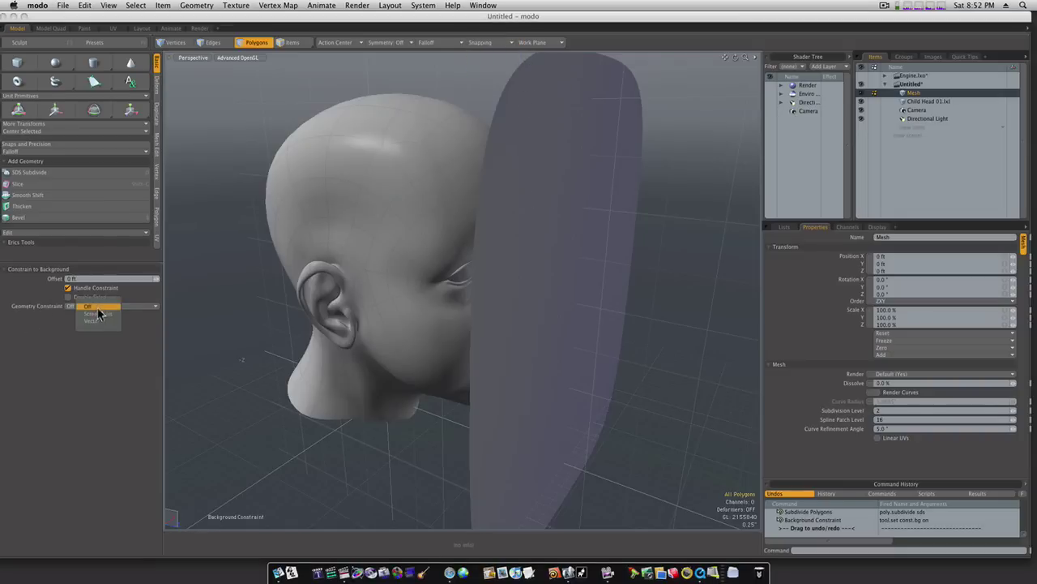
{"action": "left_click", "coordinate": [102, 322]}
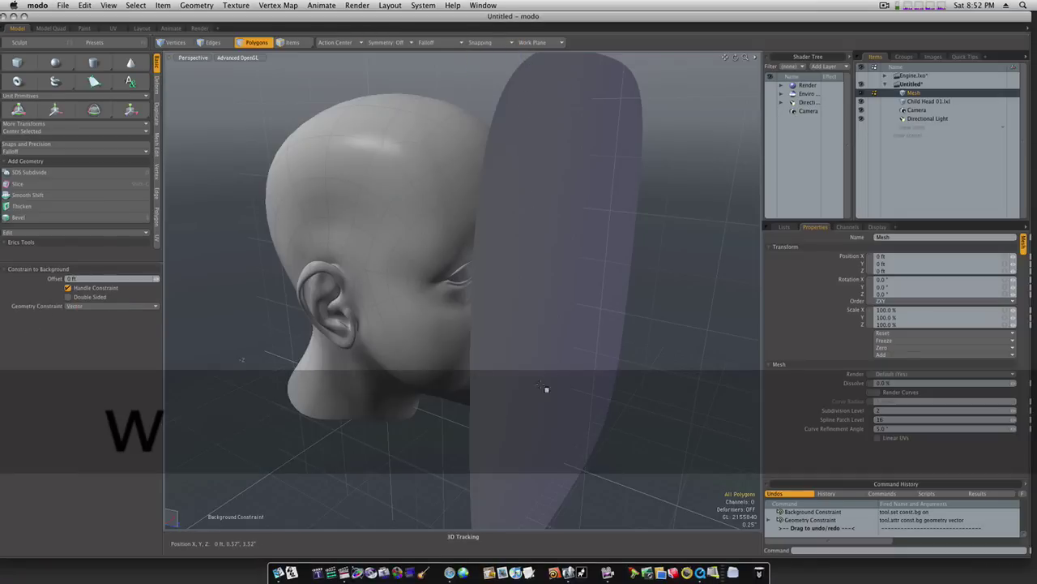
{"action": "key", "text": "w"}
{"action": "left_click", "coordinate": [588, 311]}
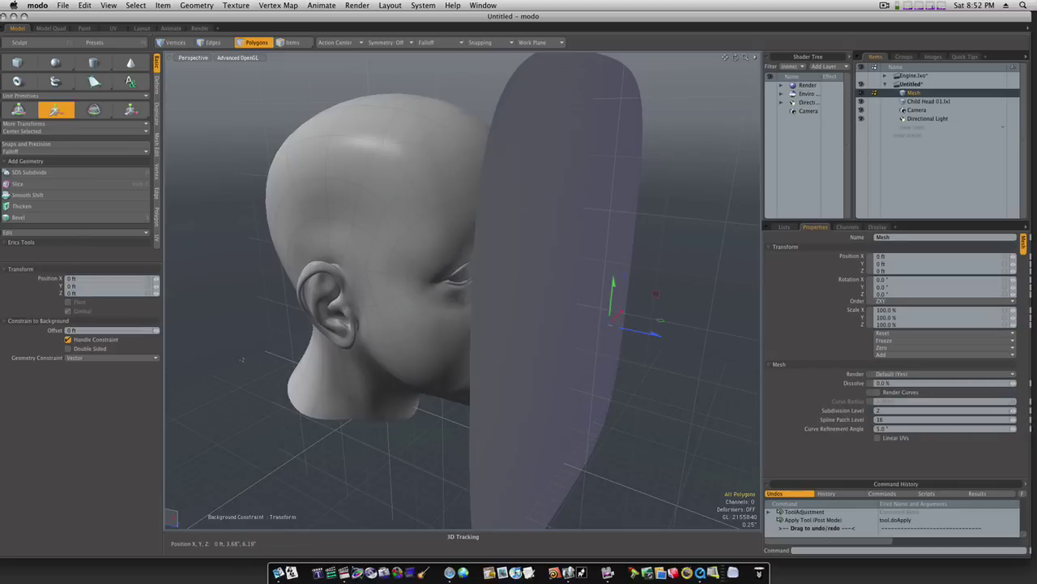
Step: Push the slab about 2.6" back along Z into the head to imprint the face
{"action": "left_click_drag", "start_coordinate": [616, 323], "coordinate": [609, 326]}
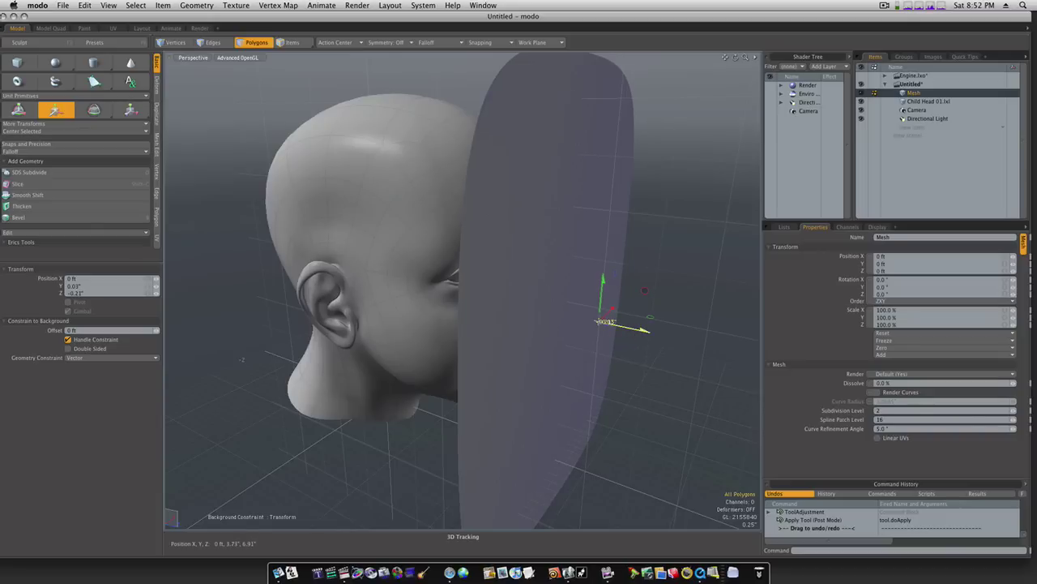
{"action": "left_click_drag", "start_coordinate": [604, 322], "coordinate": [533, 306]}
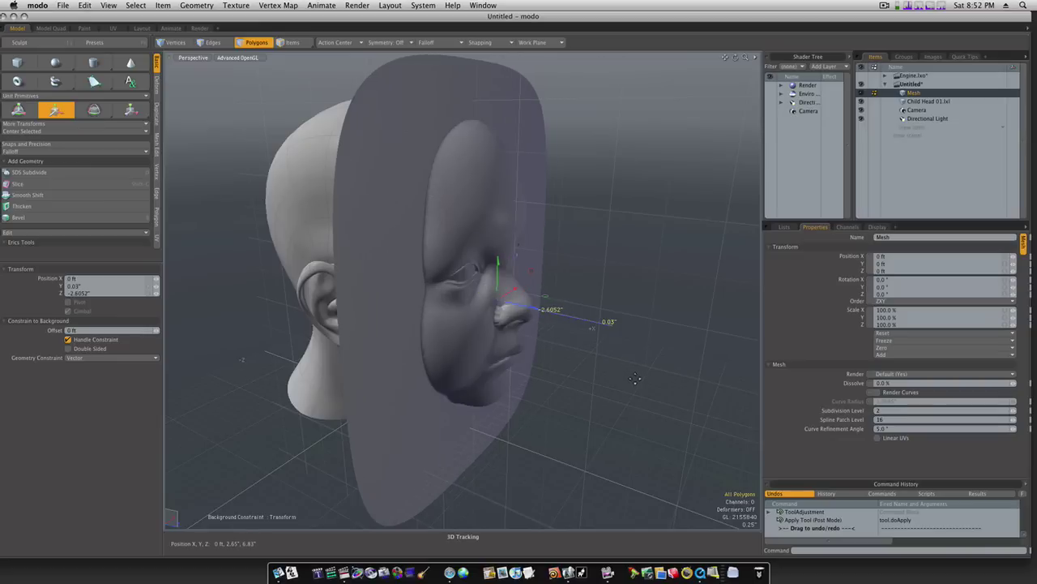
Step: Turn off snapping and the background constraint
{"action": "left_click", "coordinate": [487, 42]}
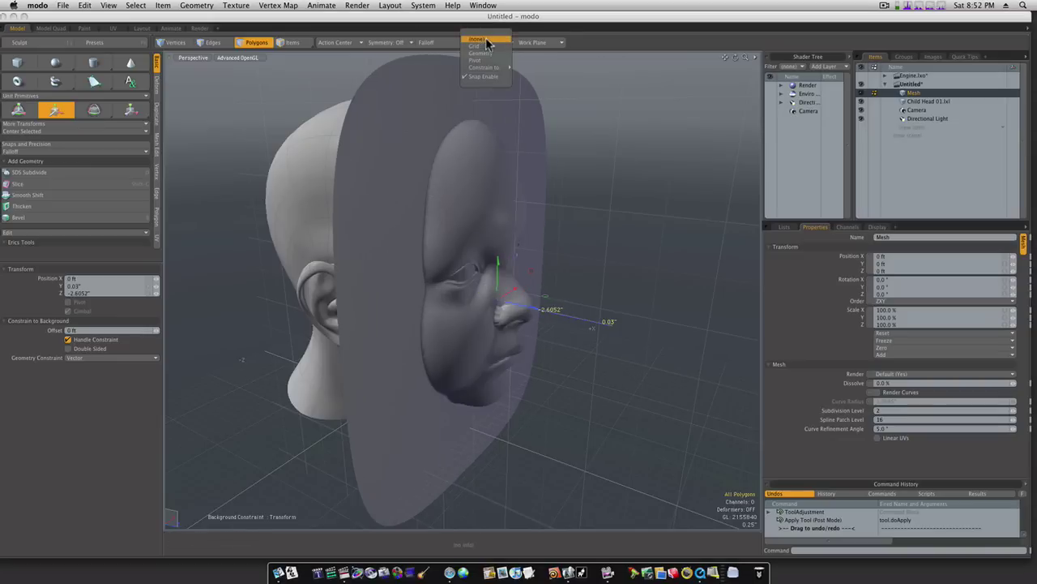
{"action": "left_click", "coordinate": [486, 39]}
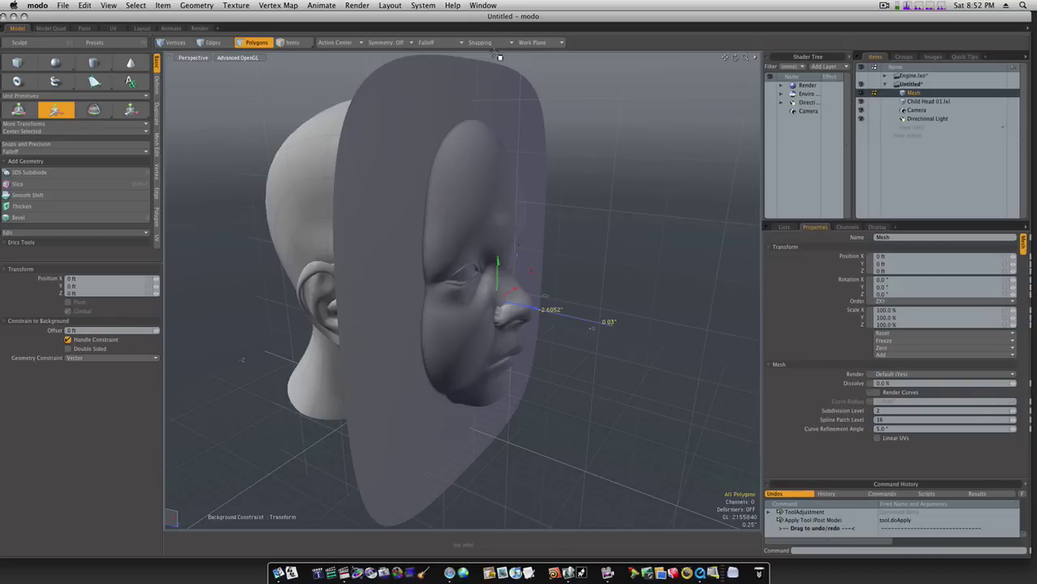
{"action": "key", "text": "space"}
{"action": "key", "text": "space"}
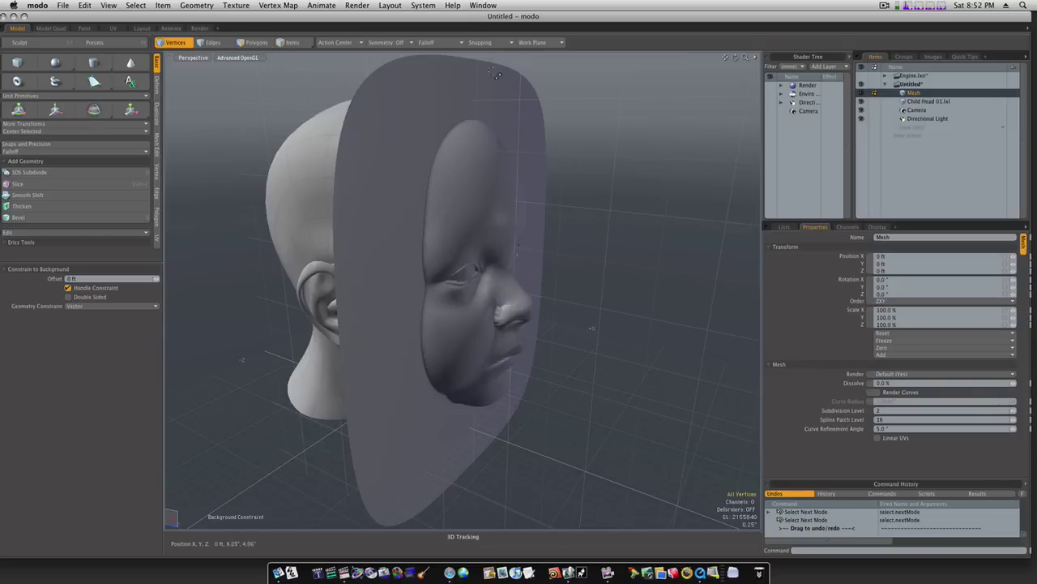
{"action": "left_click", "coordinate": [484, 40]}
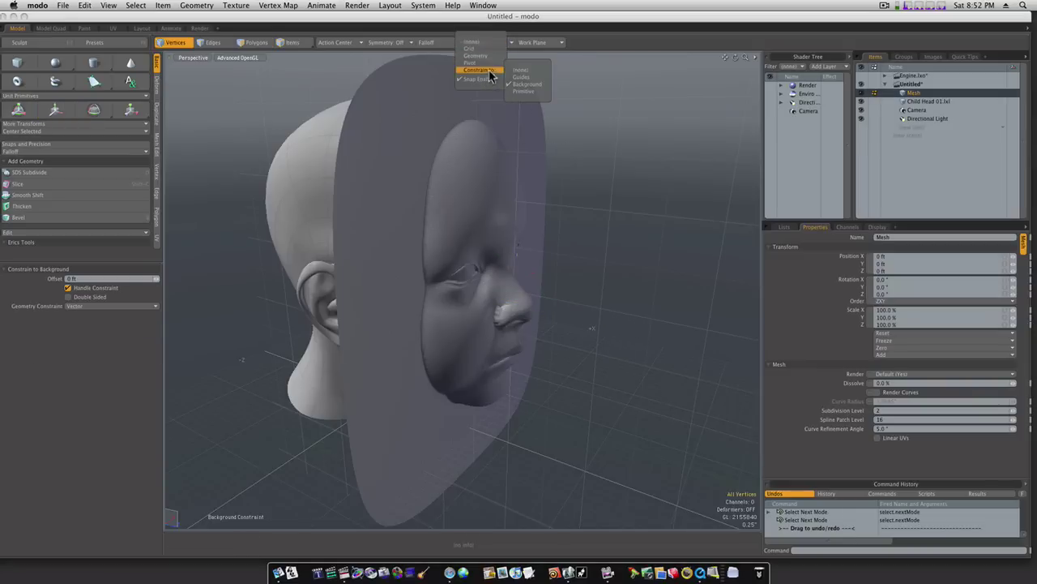
{"action": "left_click", "coordinate": [515, 72]}
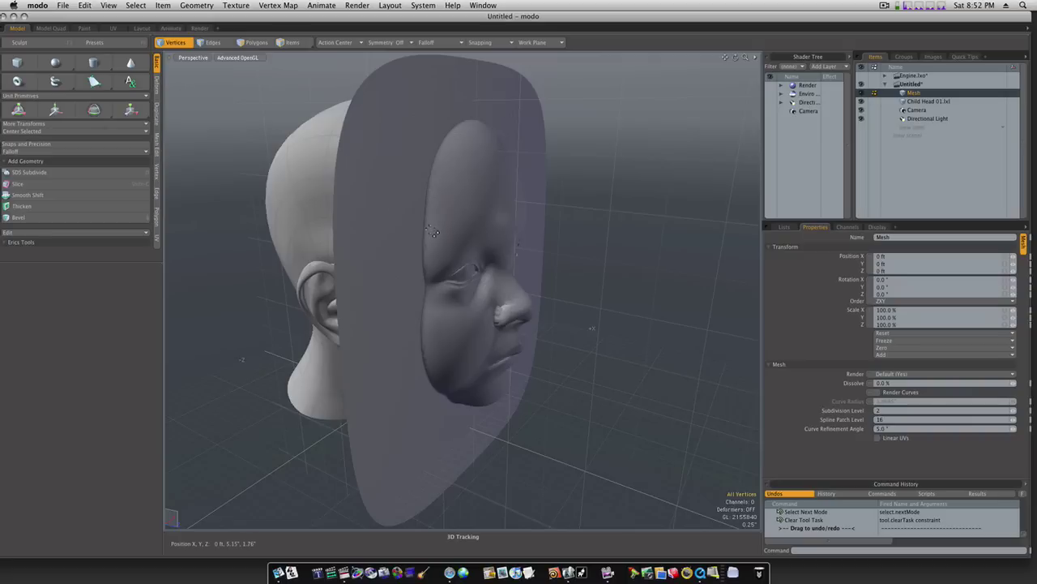
Step: Pull the face relief about 3.31" forward along Z, clear of the head
{"action": "key", "text": "w"}
{"action": "left_click", "coordinate": [504, 292]}
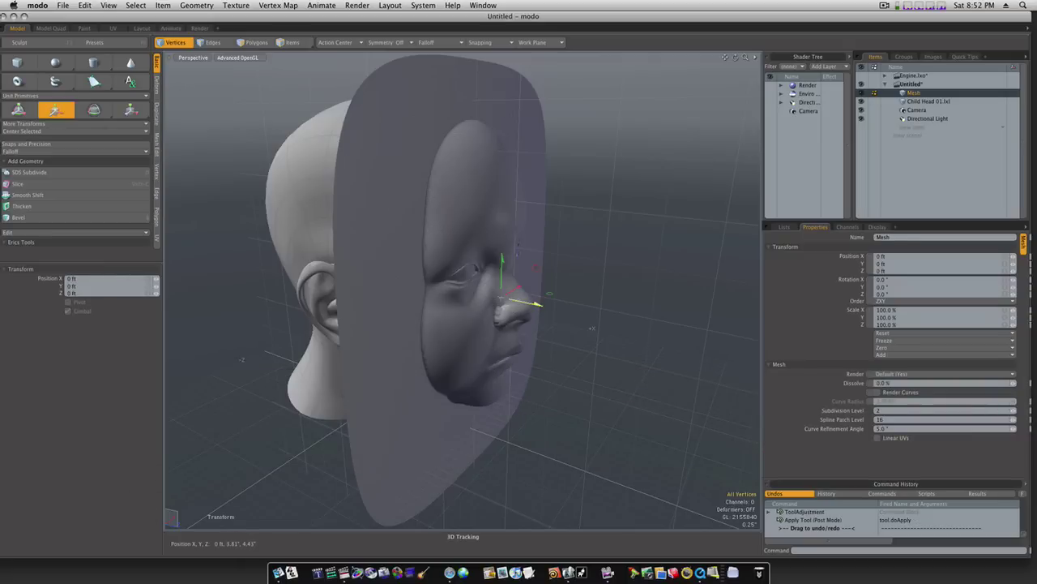
{"action": "left_click_drag", "start_coordinate": [534, 303], "coordinate": [547, 309]}
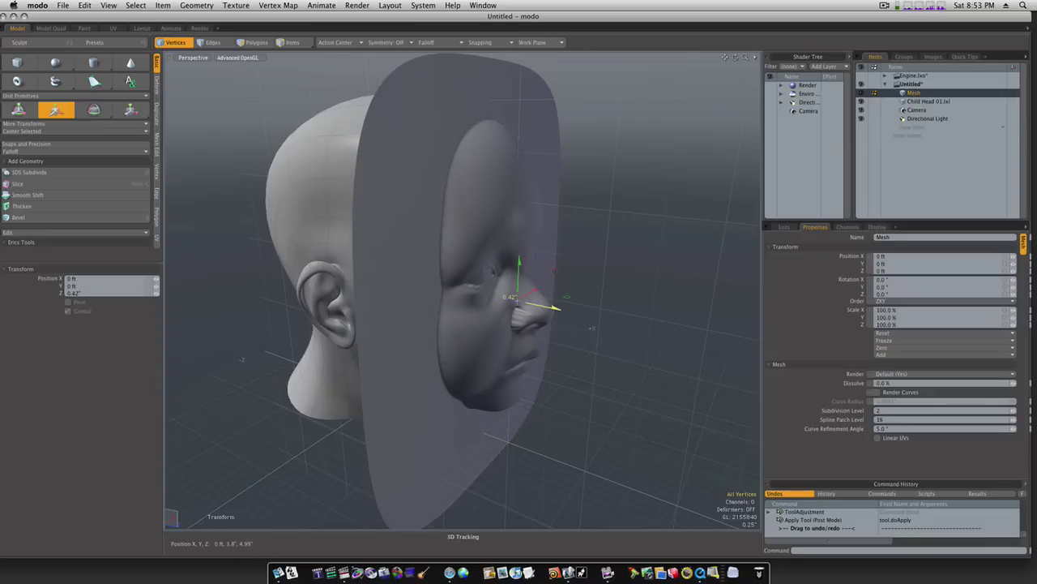
{"action": "left_click_drag", "start_coordinate": [547, 308], "coordinate": [635, 325]}
{"action": "left_click_drag", "start_coordinate": [577, 306], "coordinate": [604, 306]}
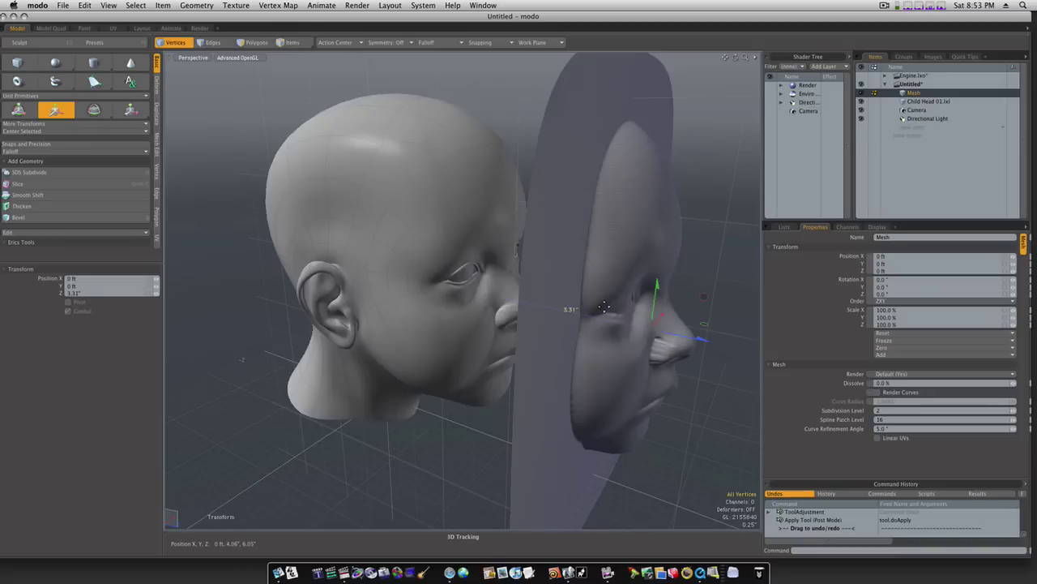
{"action": "key", "text": "space"}
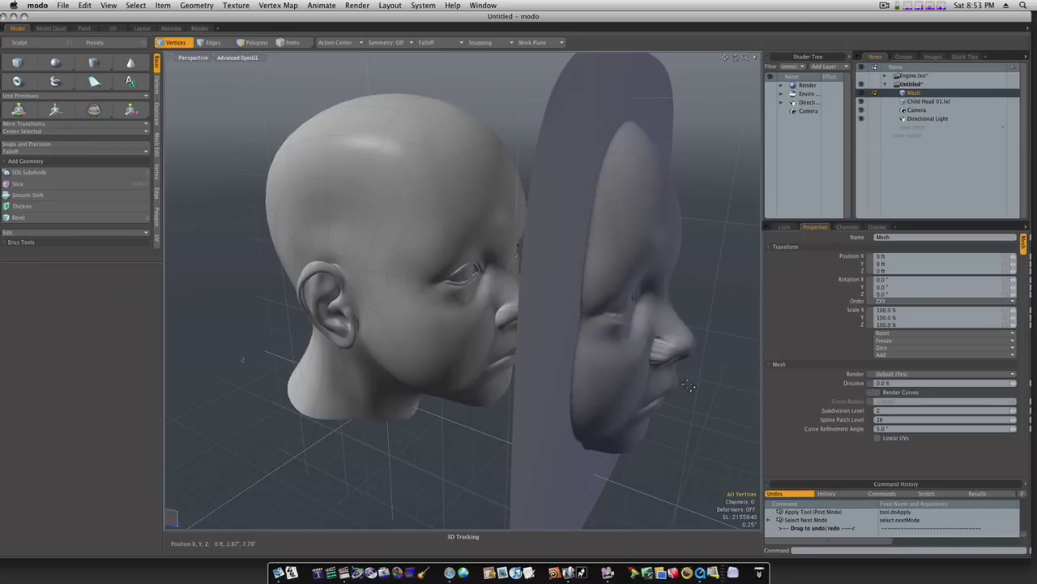